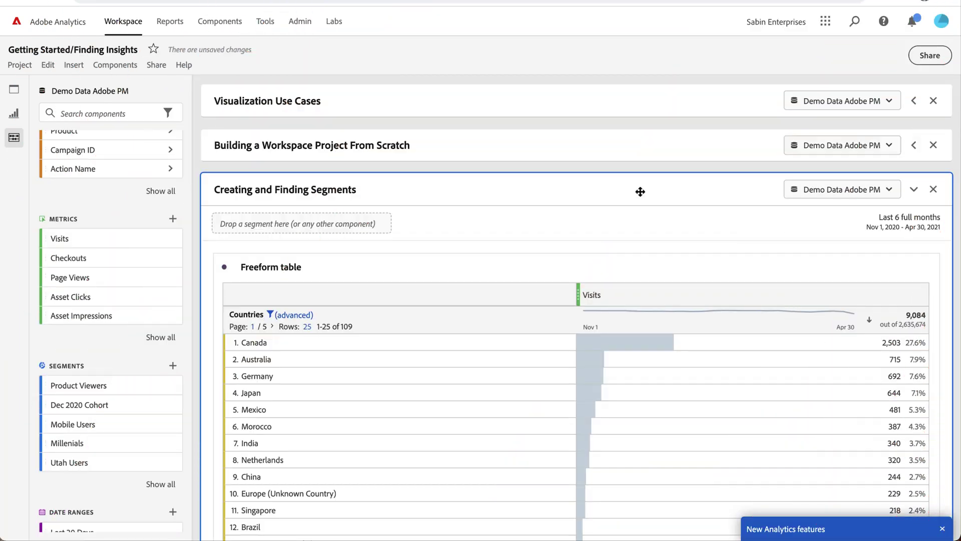
# - Filter the components list to segments only, then clear the filter to list all components
pyautogui.scroll(-3, 641, 191)
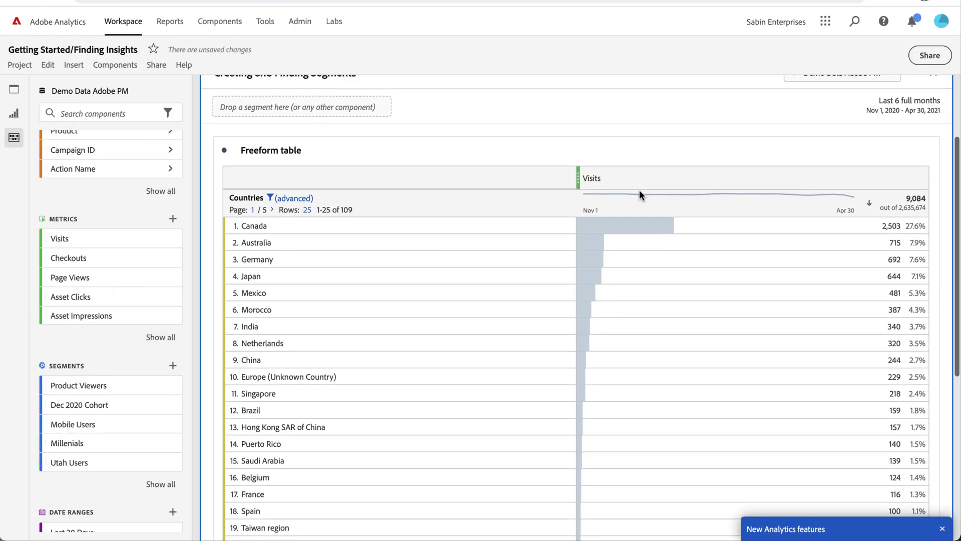
pyautogui.scroll(1, 639, 191)
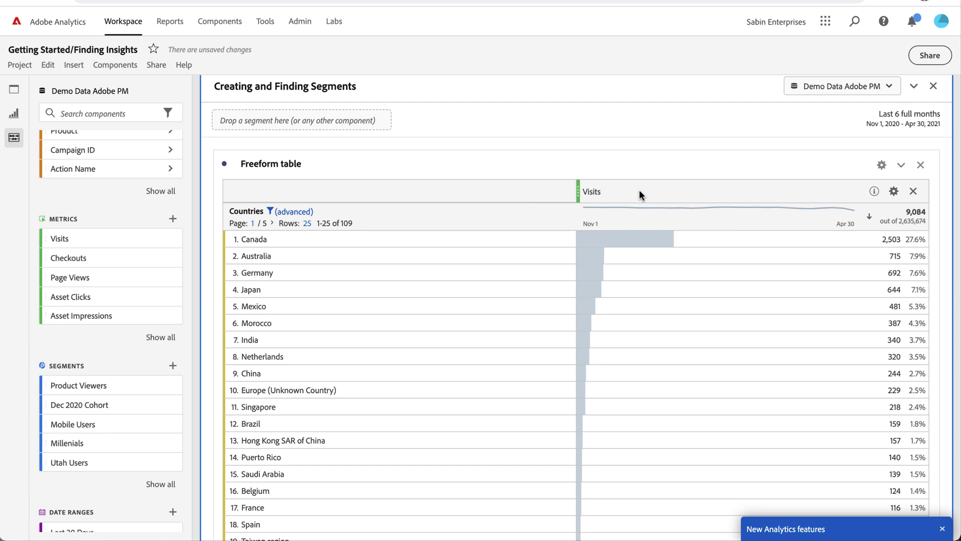
pyautogui.click(75, 367)
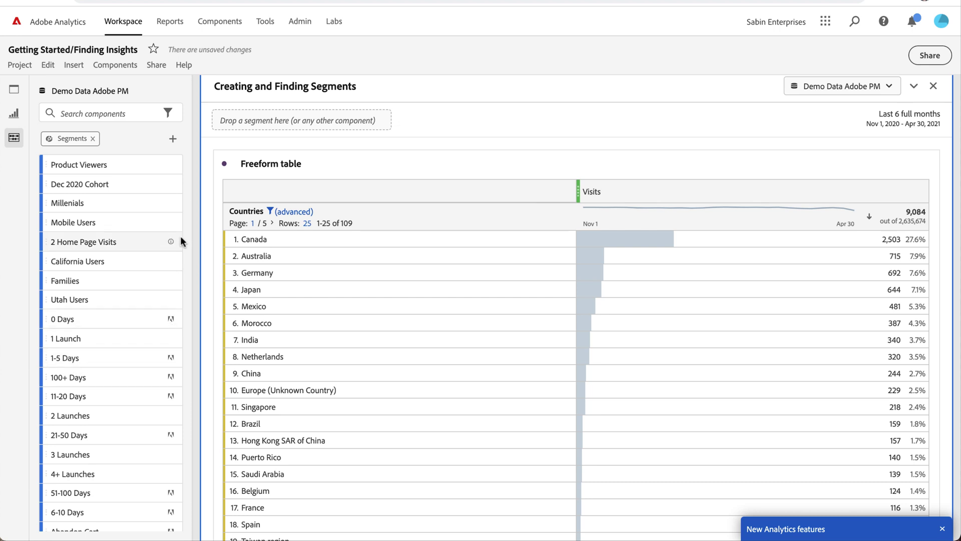
pyautogui.click(93, 139)
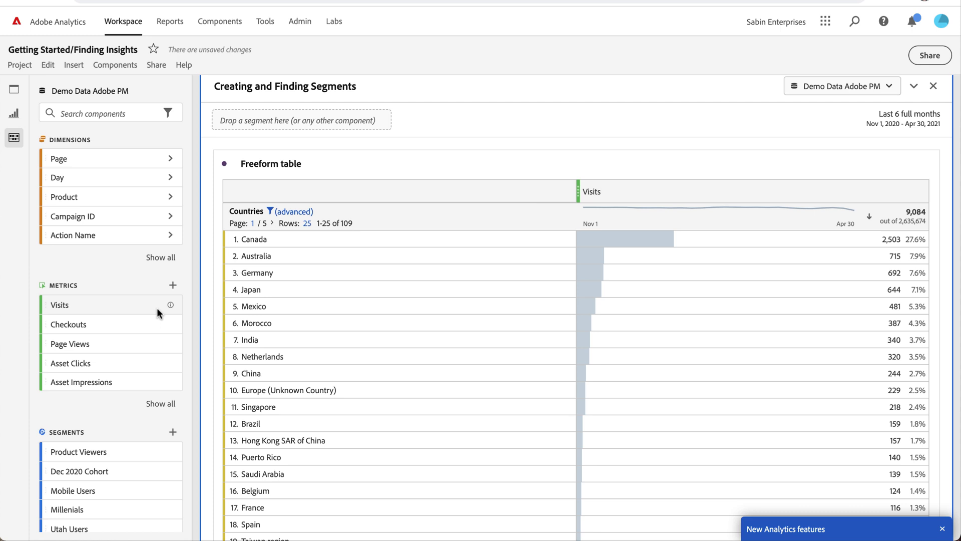
# - Create a new segment in Segment builder titled 'Test Segment'
pyautogui.click(173, 433)
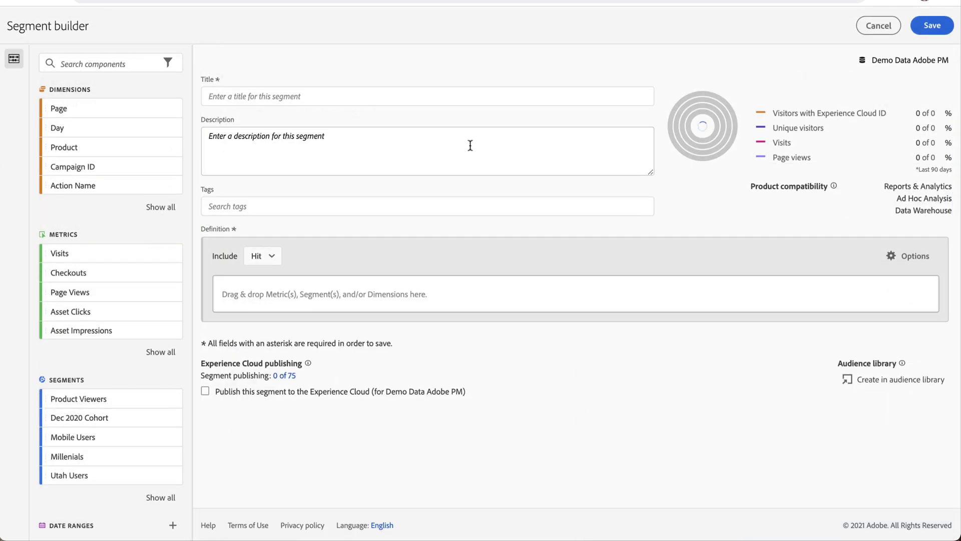
pyautogui.click(270, 95)
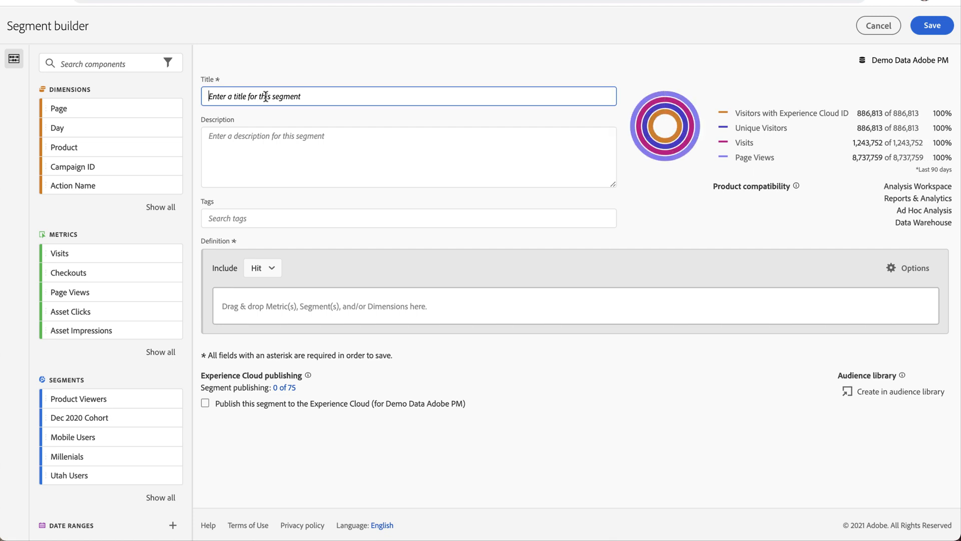
pyautogui.write('Test')
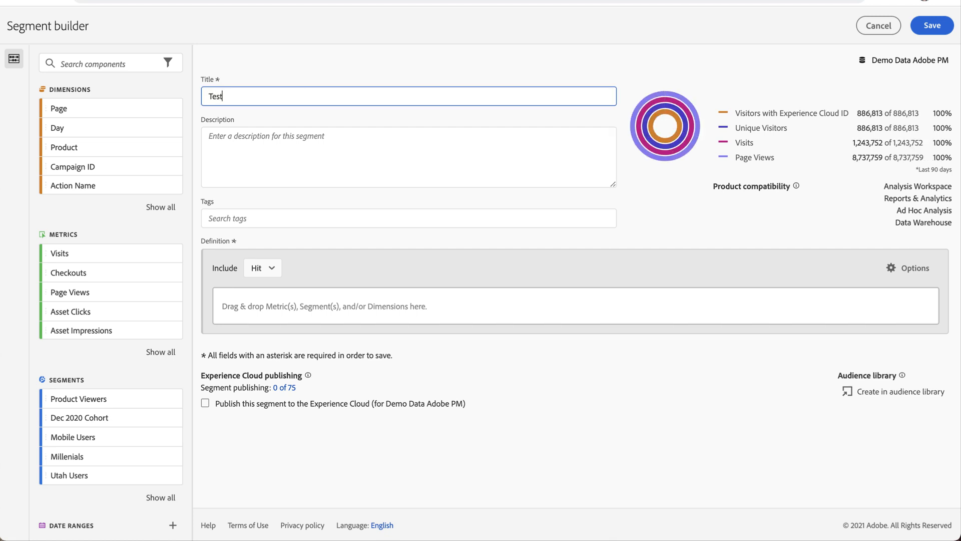
pyautogui.write(' Segment')
pyautogui.click(346, 147)
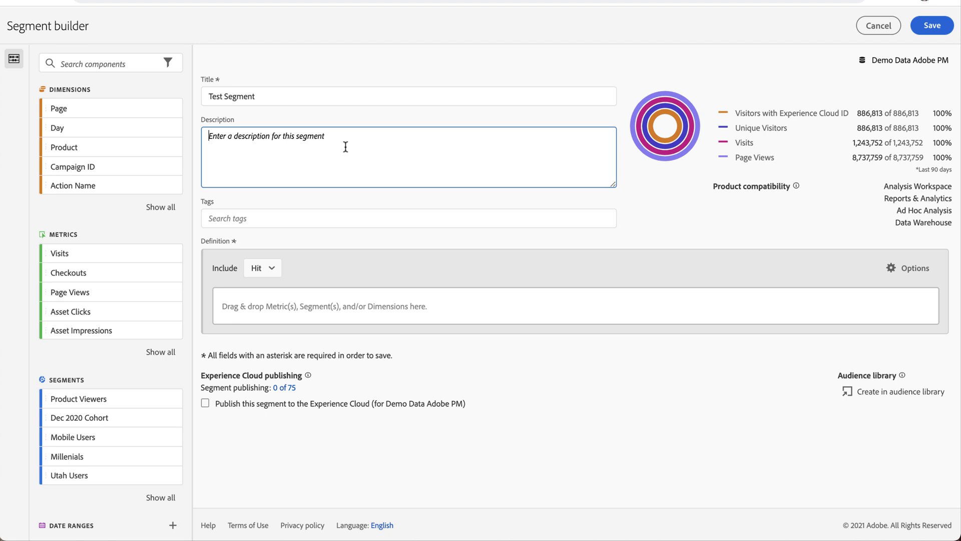
pyautogui.click(309, 224)
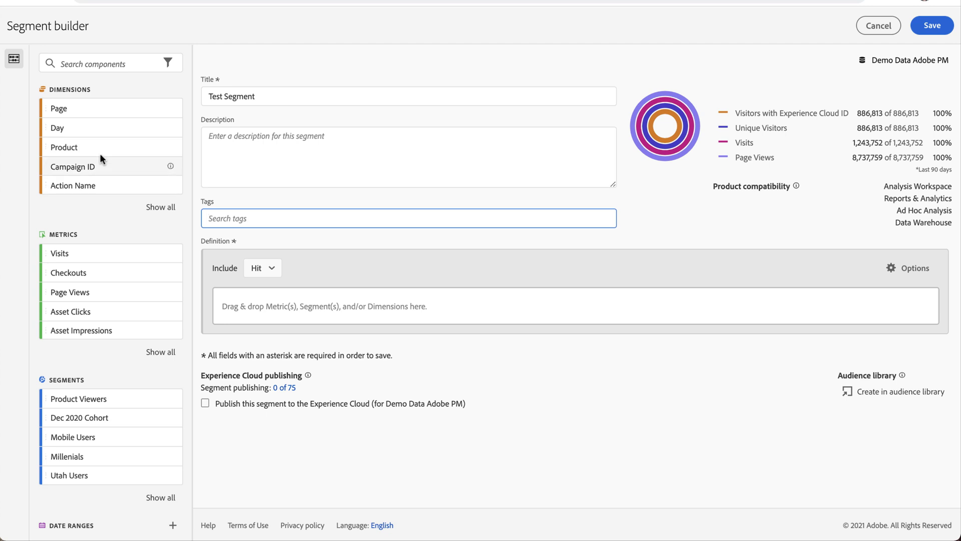
# - Add a Regions equals California (United States) hit rule to the segment definition
pyautogui.click(87, 65)
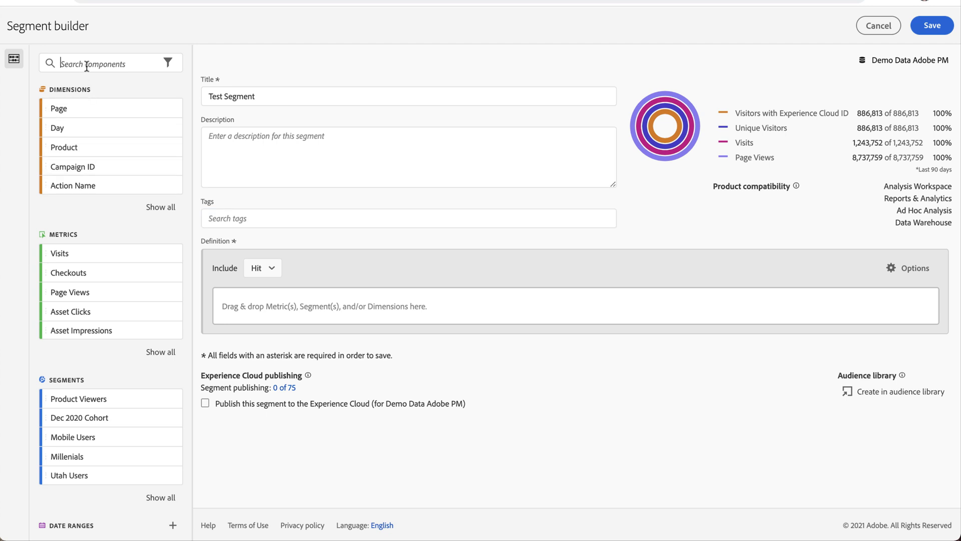
pyautogui.write('region')
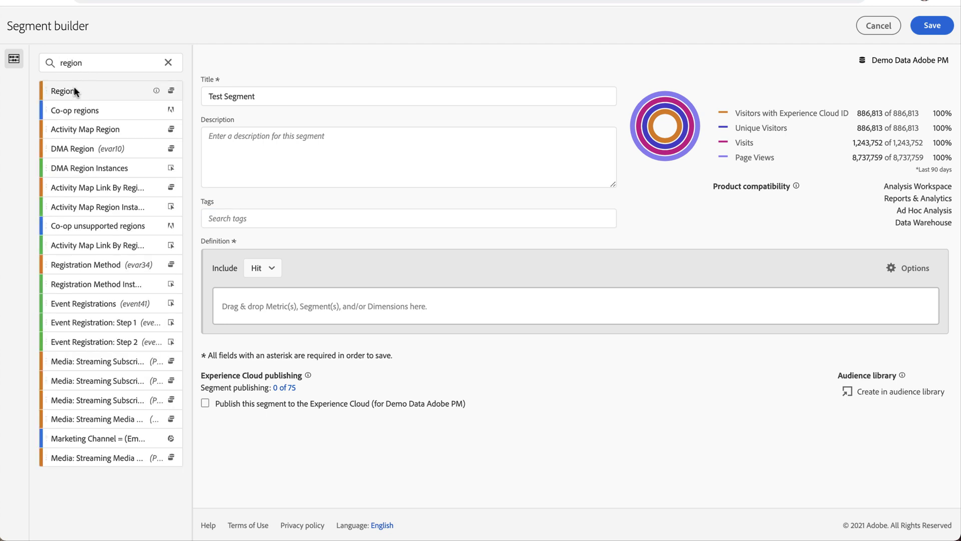
pyautogui.moveTo(75, 91); pyautogui.dragTo(277, 299)
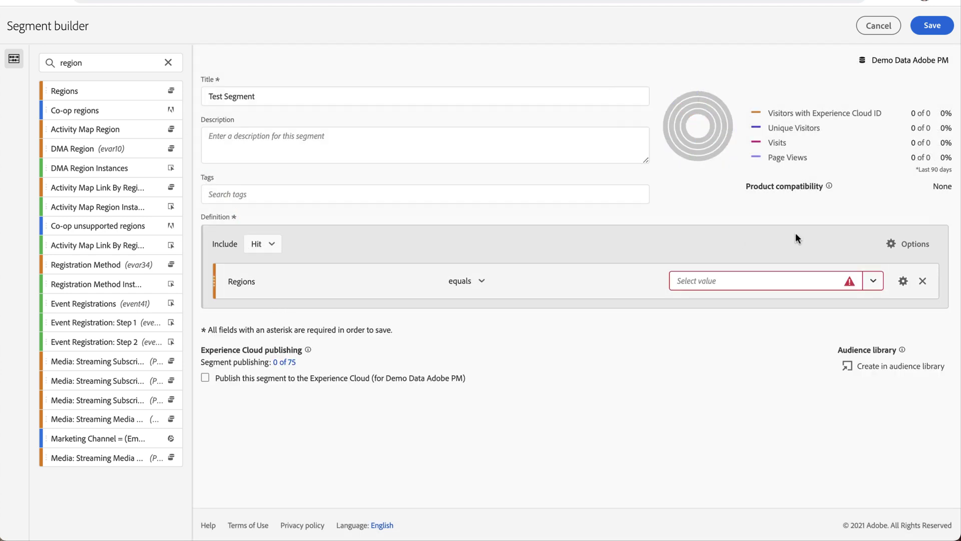
pyautogui.click(754, 283)
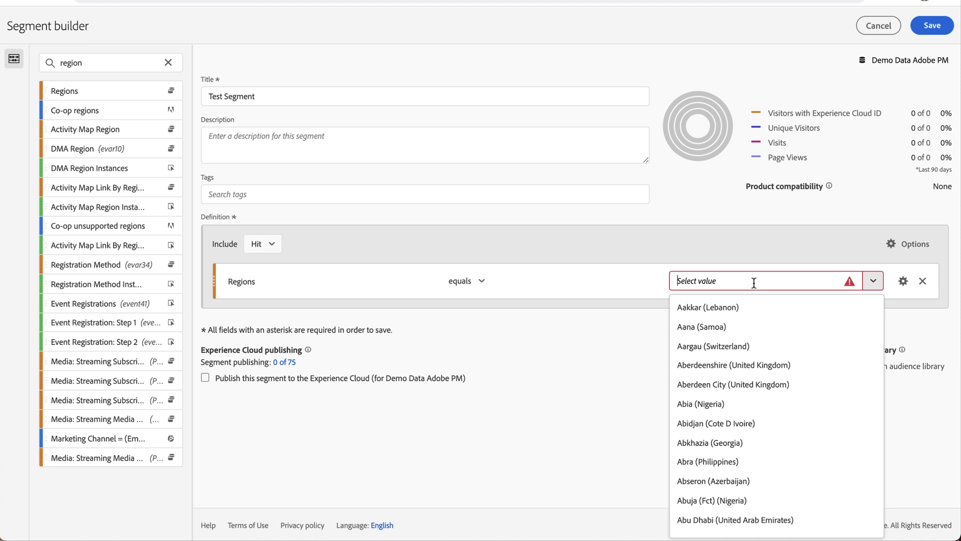
pyautogui.write('uni')
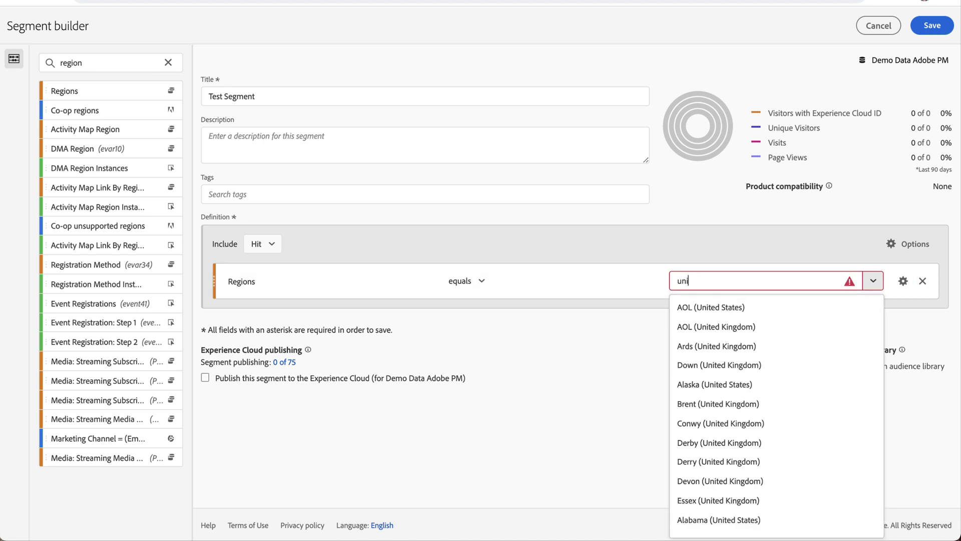
pyautogui.press('BackSpace')
pyautogui.press('BackSpace')
pyautogui.press('BackSpace')
pyautogui.write('califor')
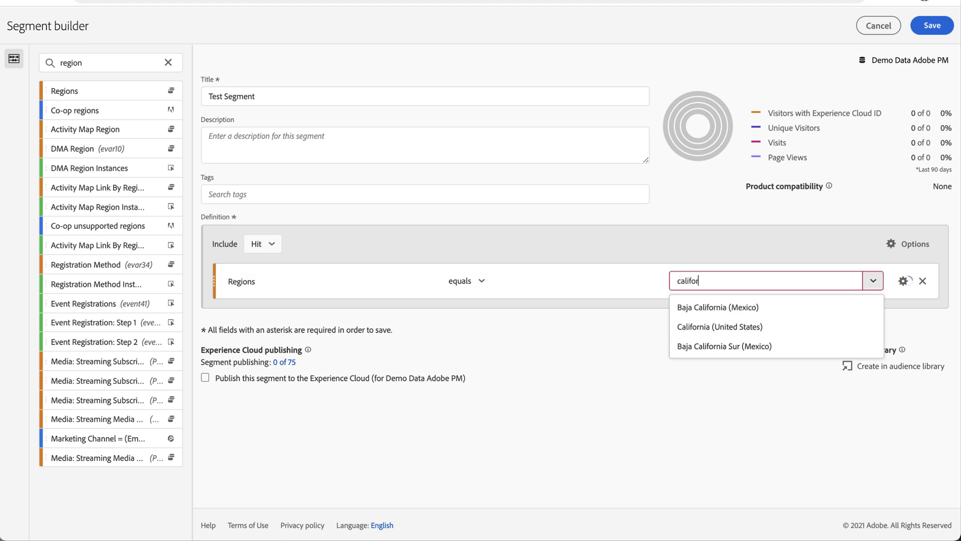
pyautogui.click(732, 328)
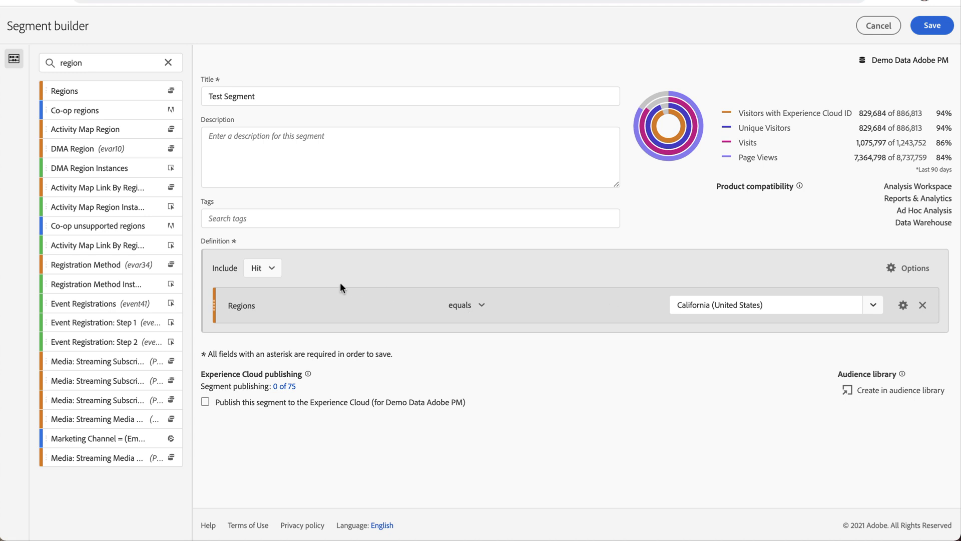
# - Keep the segment container at Hit level and clear the component search
pyautogui.click(276, 272)
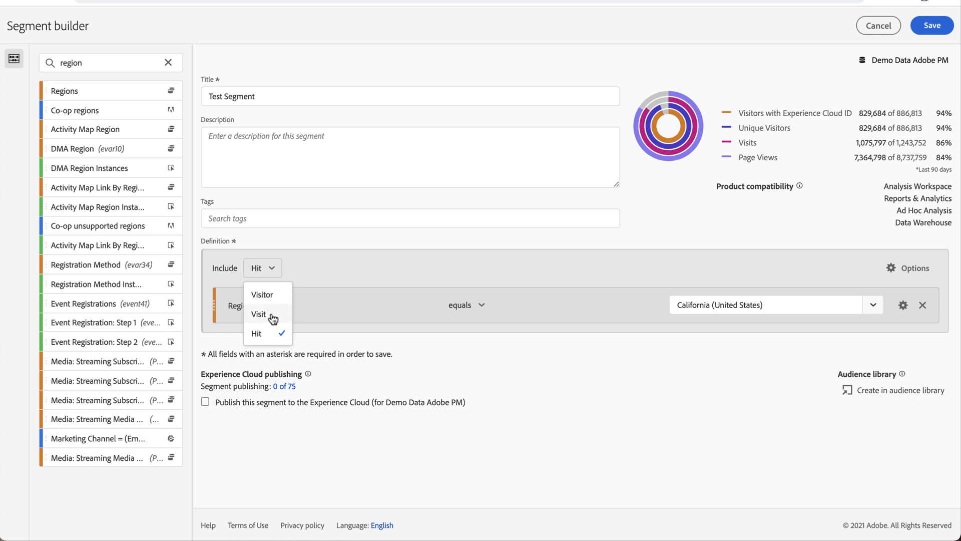
pyautogui.click(363, 264)
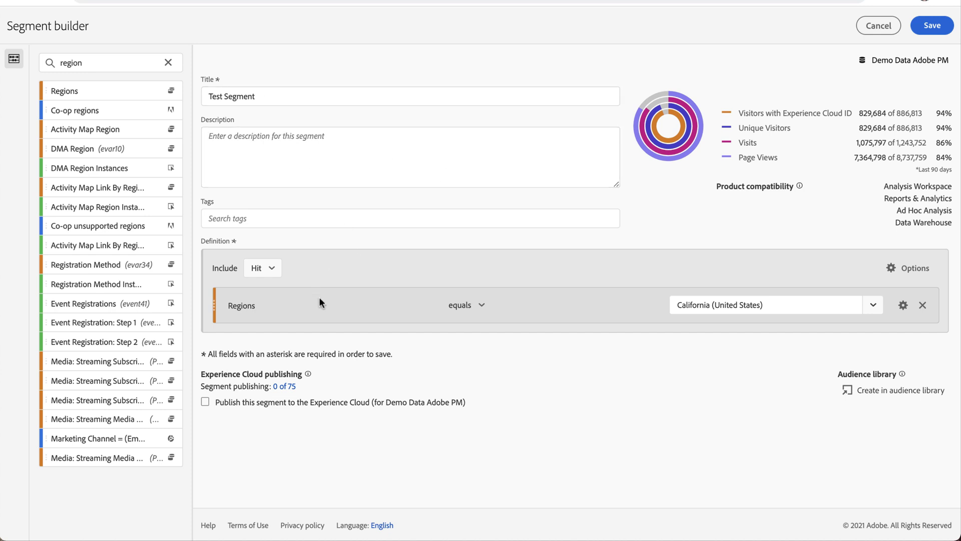
pyautogui.click(168, 63)
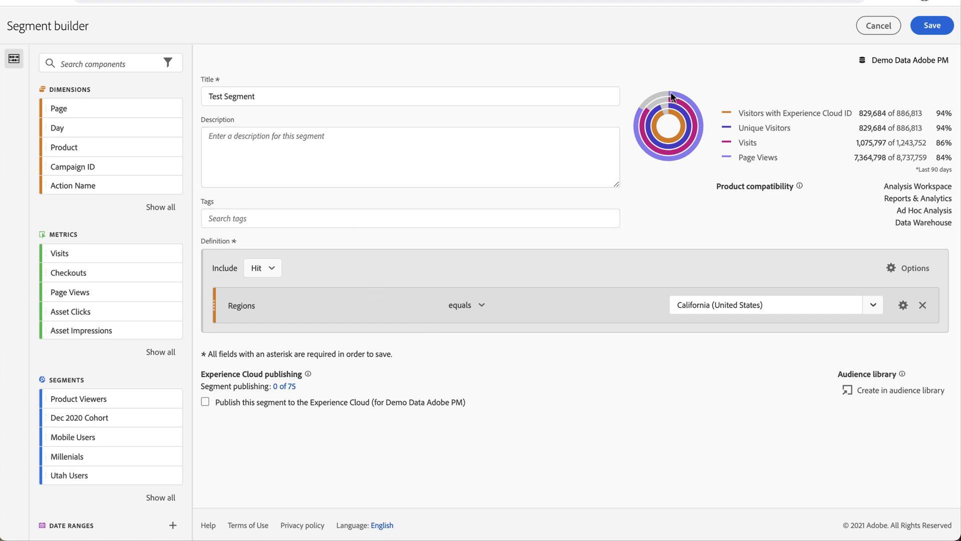
pyautogui.click(931, 25)
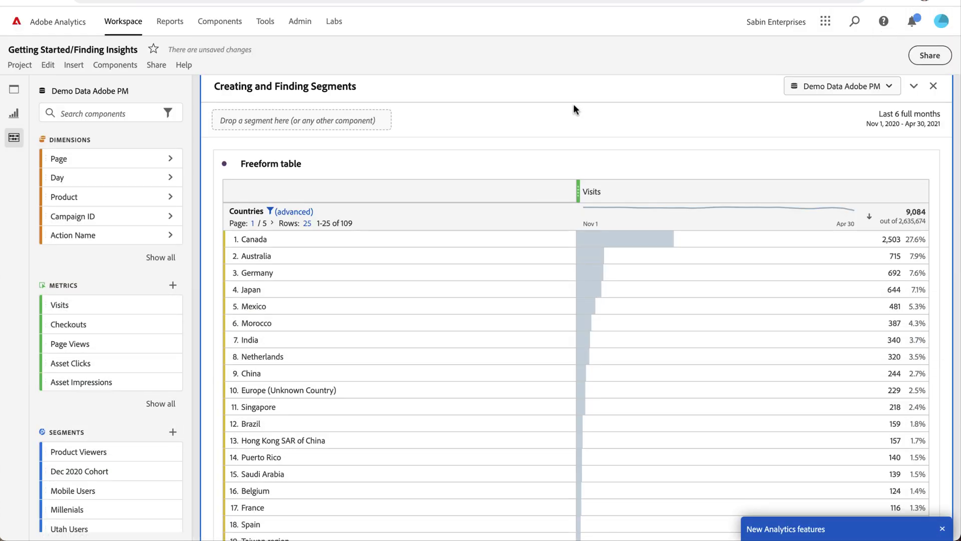
pyautogui.scroll(-2, 66, 441)
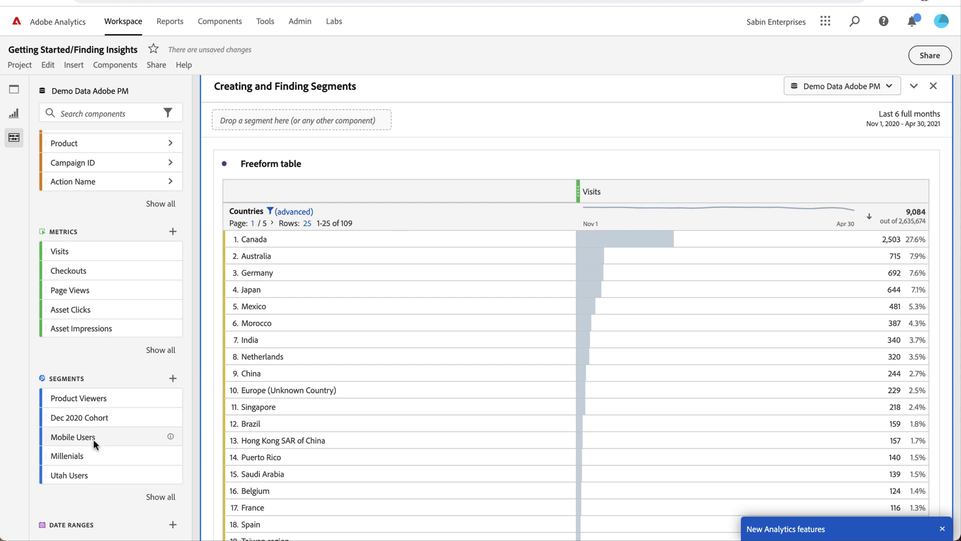
pyautogui.moveTo(94, 438); pyautogui.dragTo(687, 186)
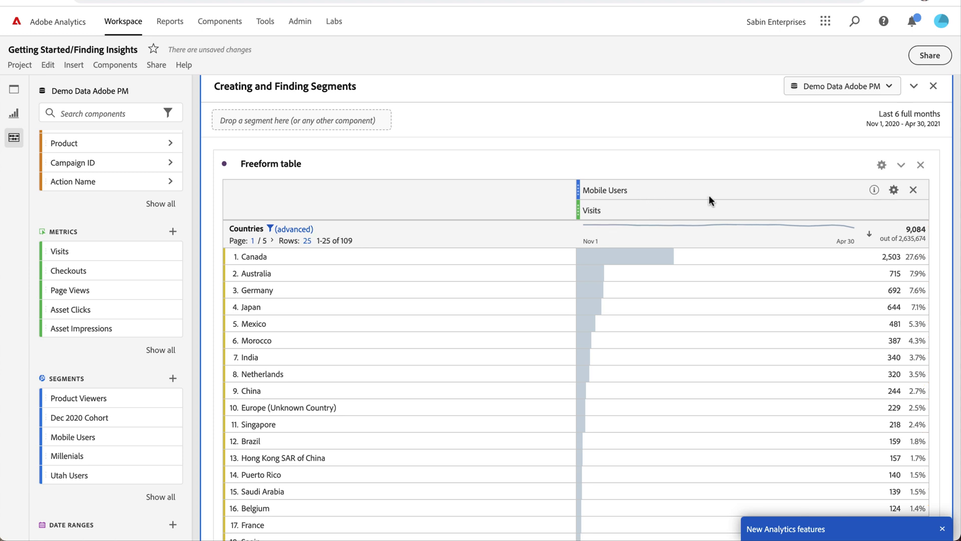
pyautogui.click(913, 189)
pyautogui.scroll(1, 271, 140)
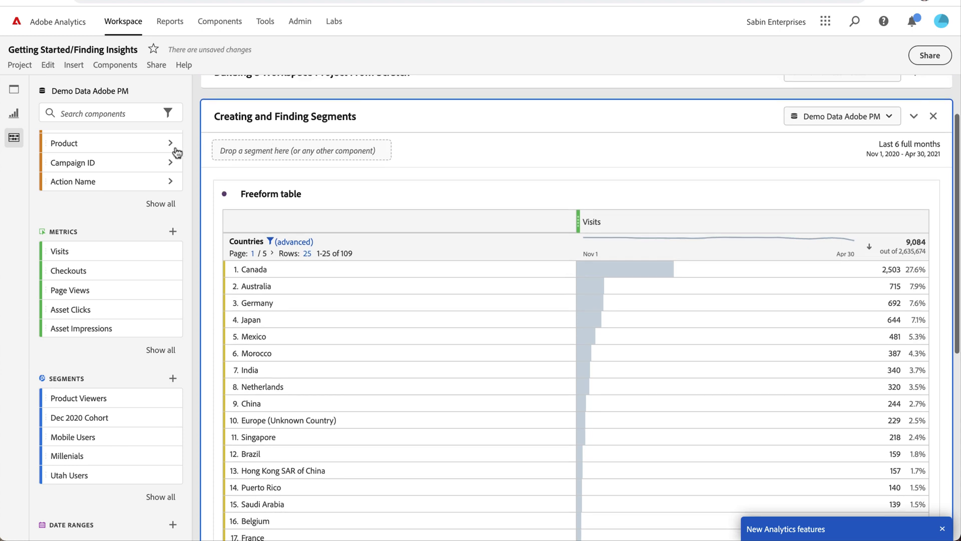
pyautogui.scroll(2, 134, 158)
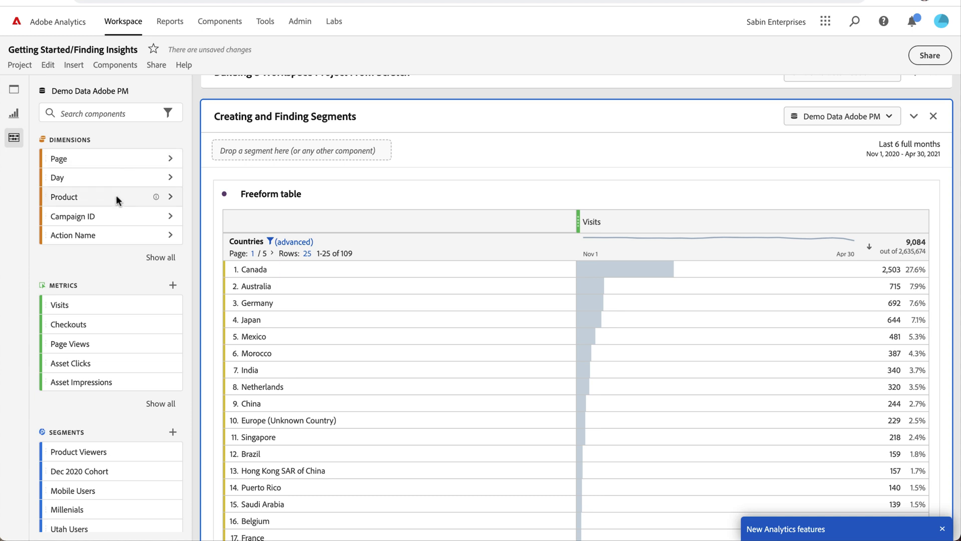
# - List the Page dimension items, briefly filter the panel to home, then remove that filter
pyautogui.click(171, 159)
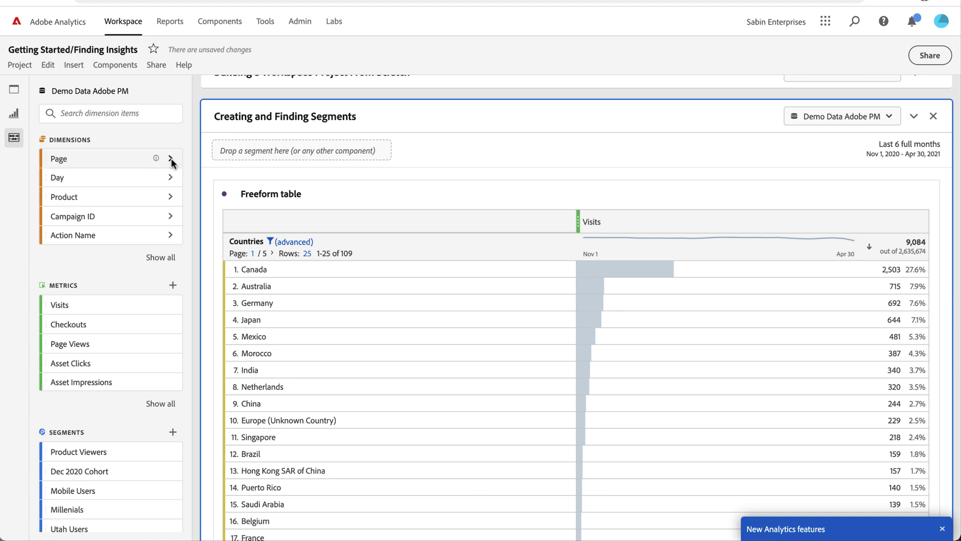
pyautogui.moveTo(107, 166); pyautogui.dragTo(278, 144)
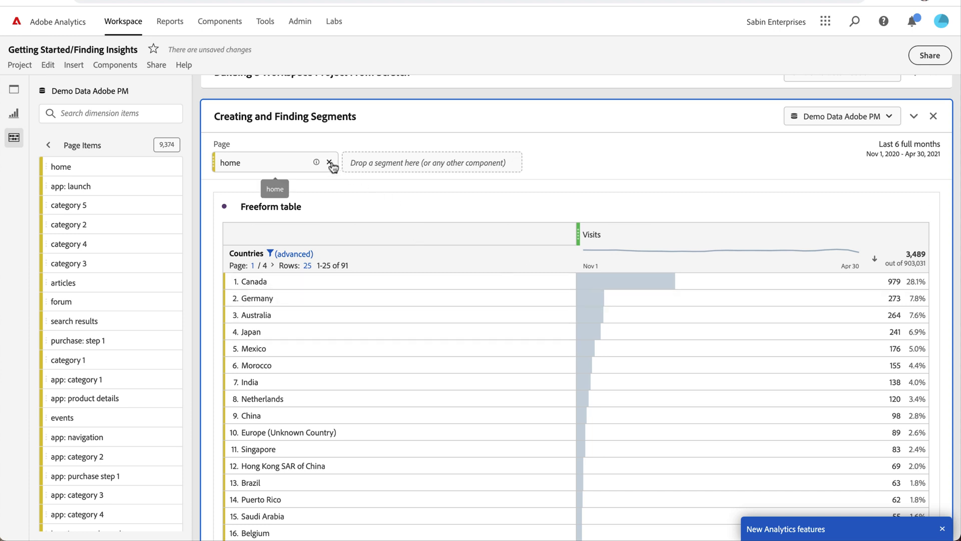
pyautogui.click(330, 161)
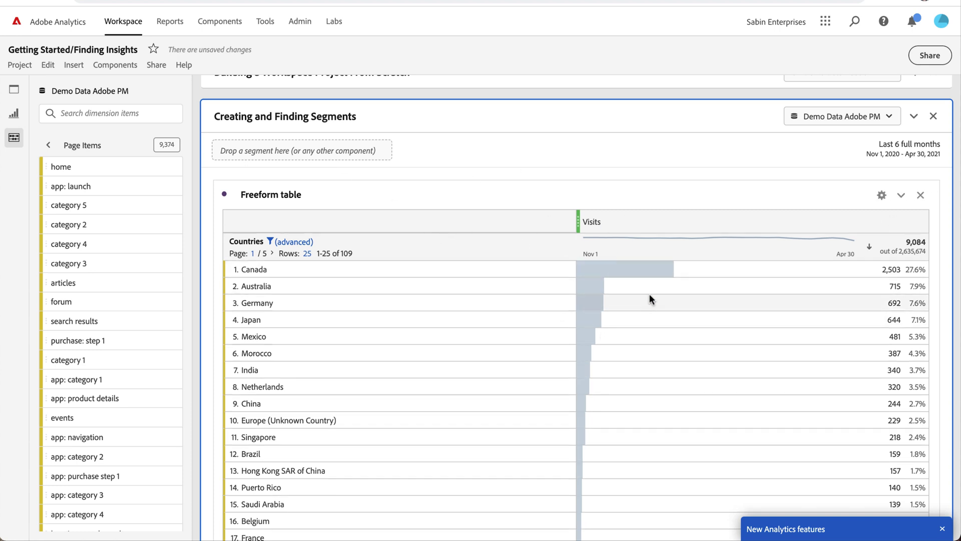
pyautogui.scroll(-1, 650, 299)
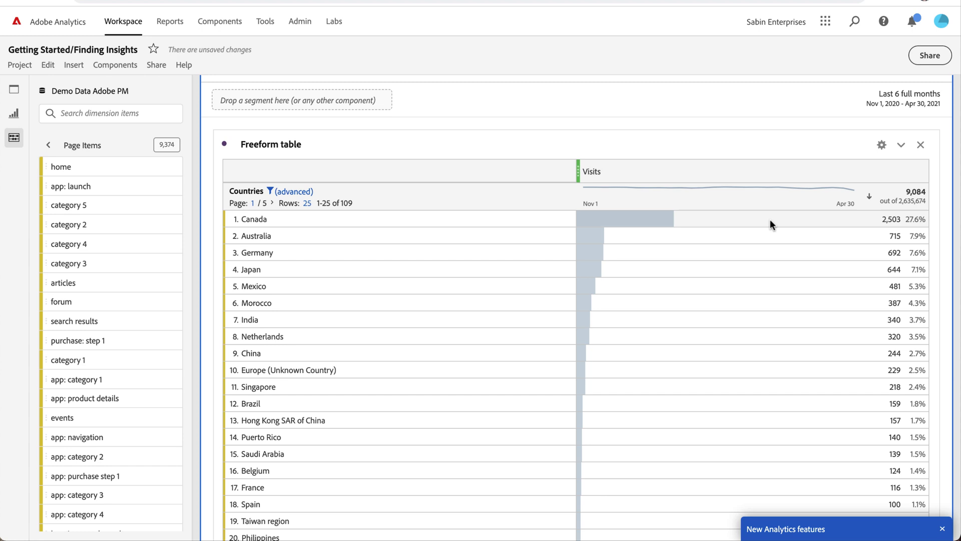
pyautogui.scroll(-1, 770, 219)
# - Collapse the Freeform table and expand the Cohort table's Nov–Apr monthly retention grid
pyautogui.click(901, 140)
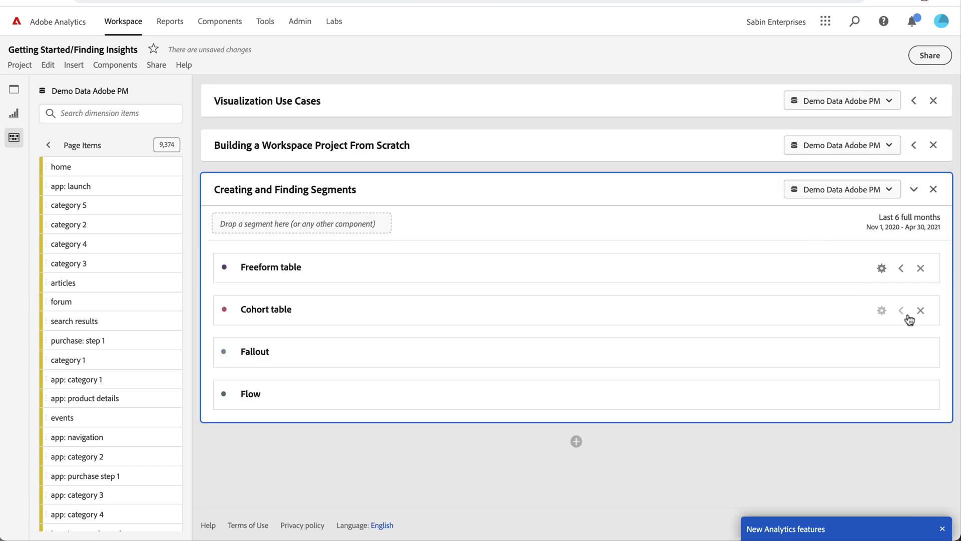
pyautogui.click(902, 311)
pyautogui.scroll(-3, 632, 314)
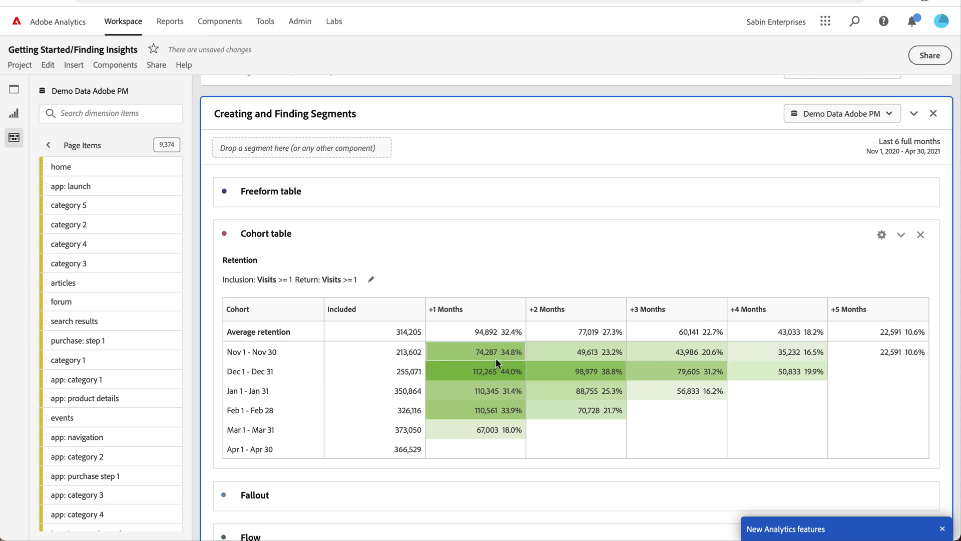
# - Create a segment from the Dec 2020 +2 Months cohort cell and review its definition and title
pyautogui.rightClick(565, 376)
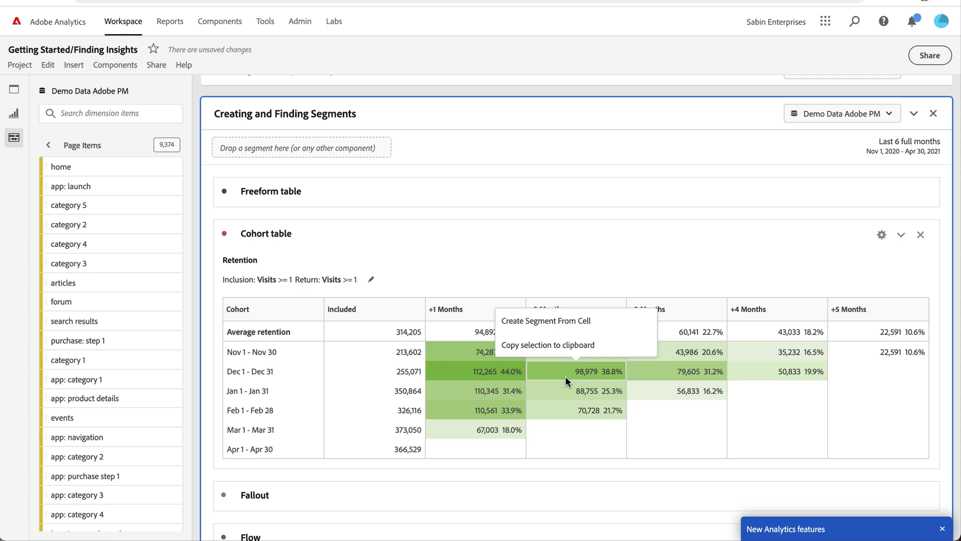
pyautogui.click(555, 320)
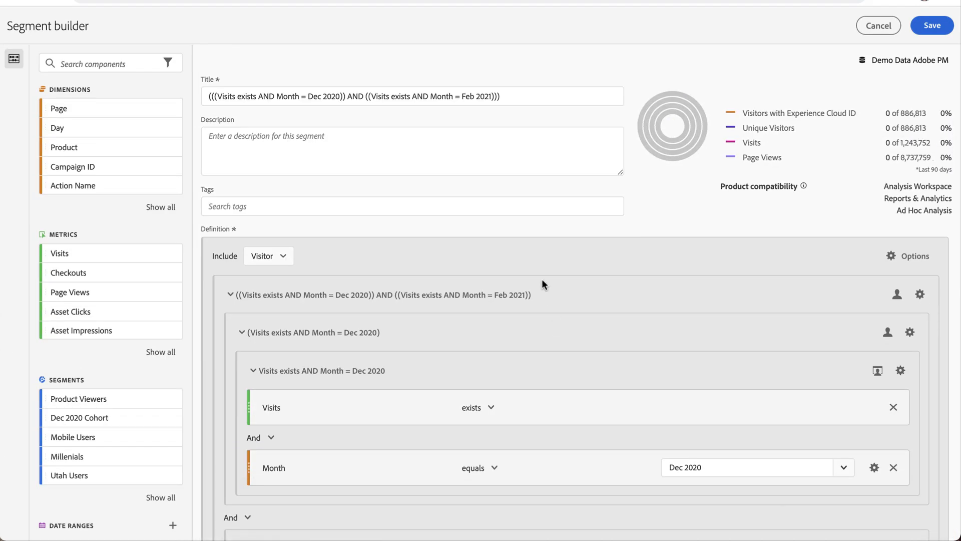
pyautogui.scroll(-3, 542, 280)
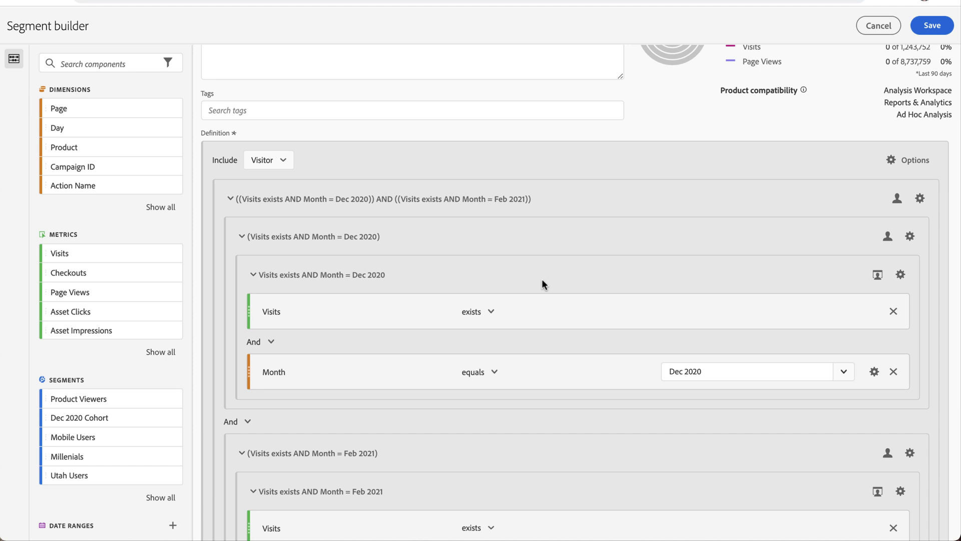
pyautogui.scroll(-4, 441, 259)
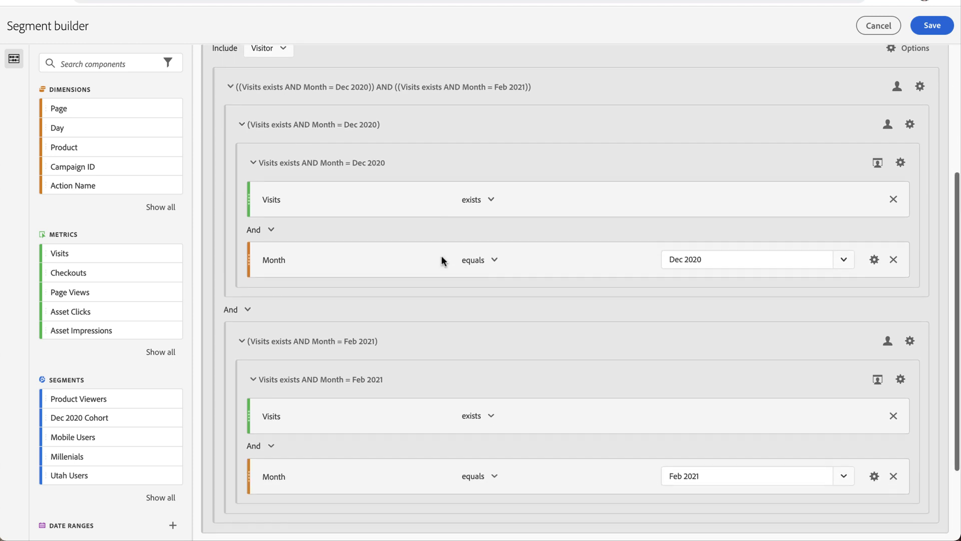
pyautogui.scroll(-1, 441, 259)
pyautogui.scroll(7, 441, 259)
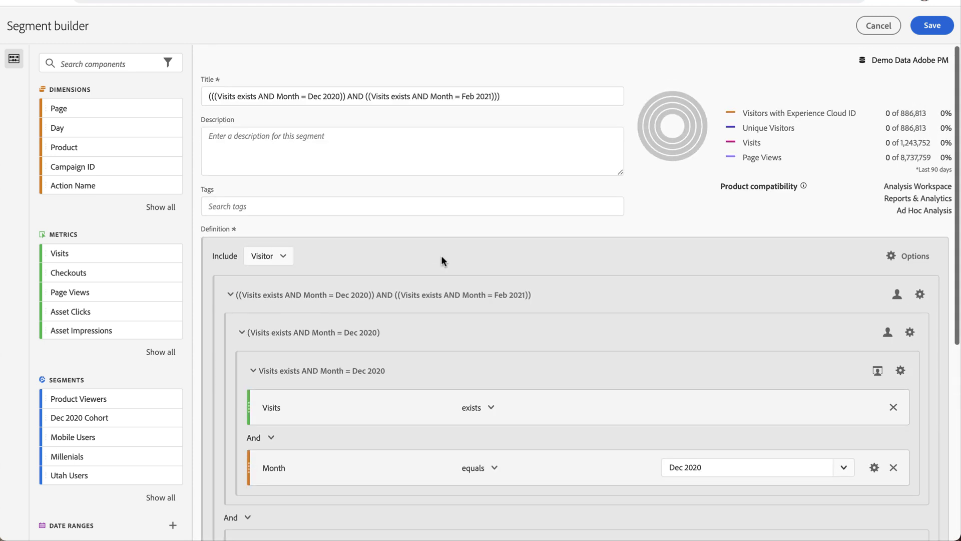
pyautogui.click(503, 96)
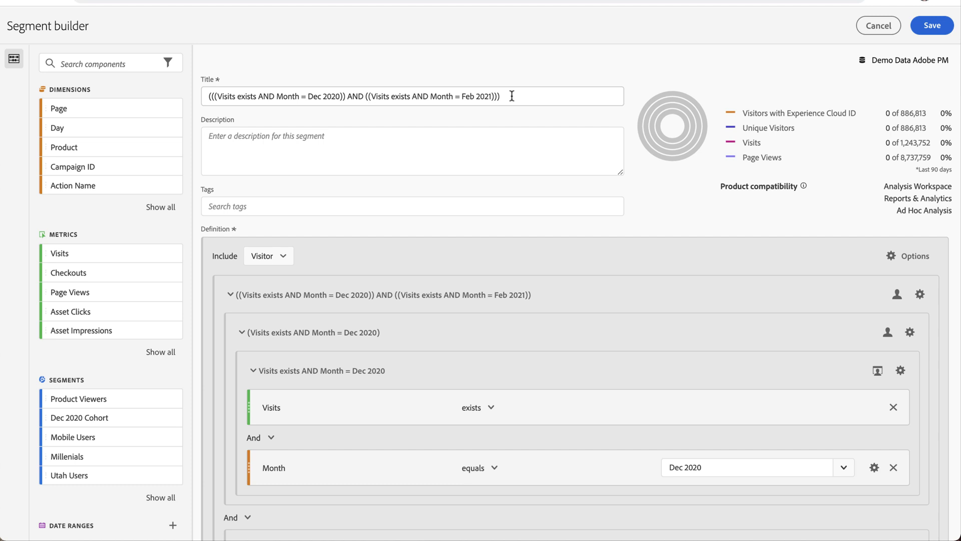
pyautogui.click(511, 95)
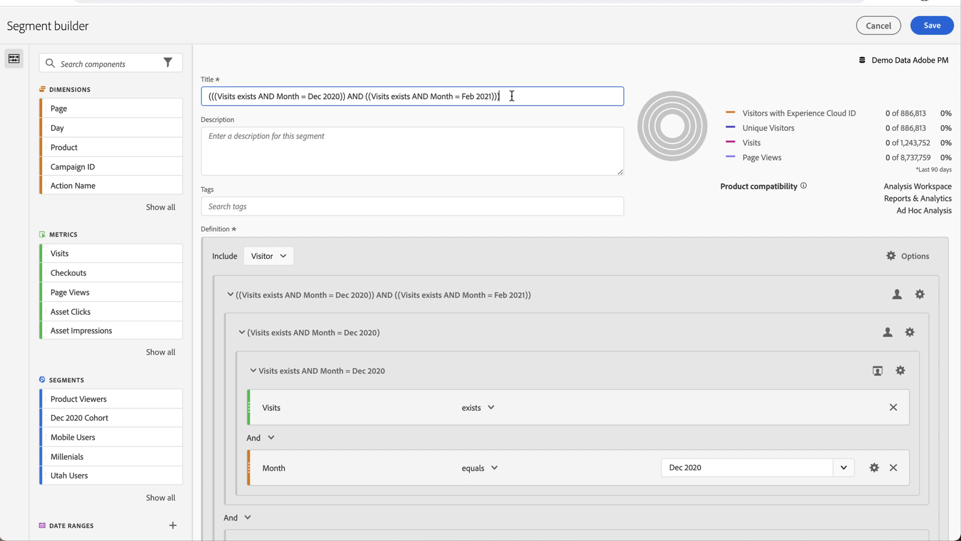
# - Discard the cohort segment and switch from the Cohort table to the Fallout funnel
pyautogui.click(879, 30)
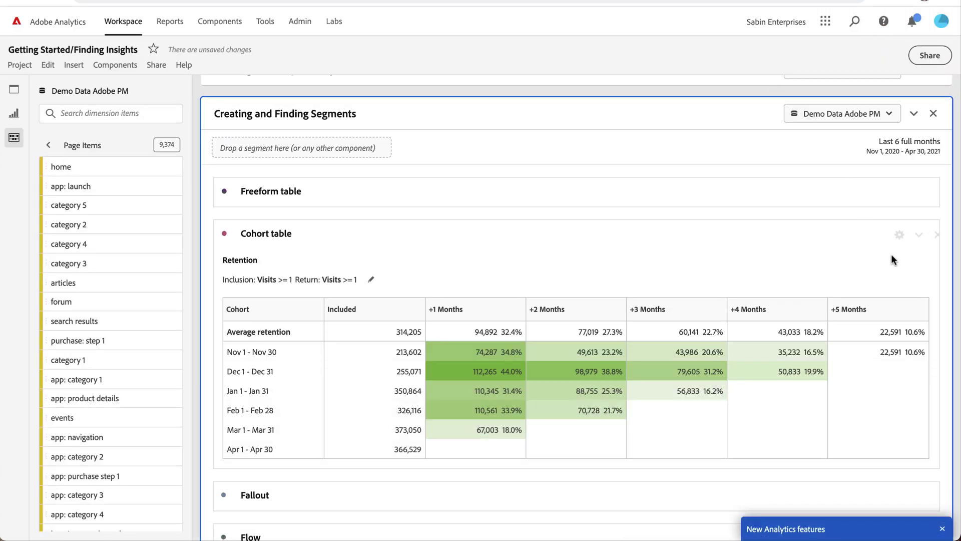
pyautogui.click(901, 235)
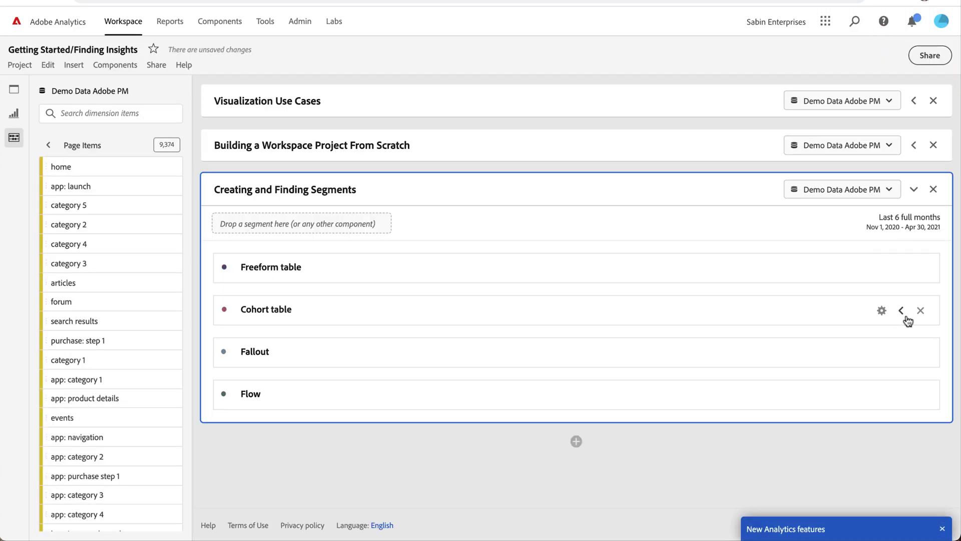
pyautogui.click(901, 354)
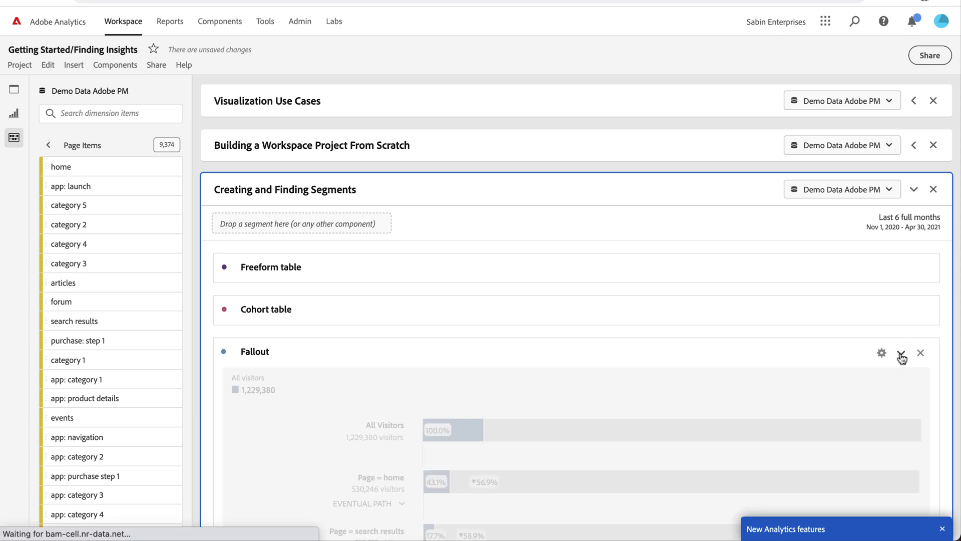
# - Bring up the options menu for the Page = home touchpoint
pyautogui.scroll(-5, 798, 334)
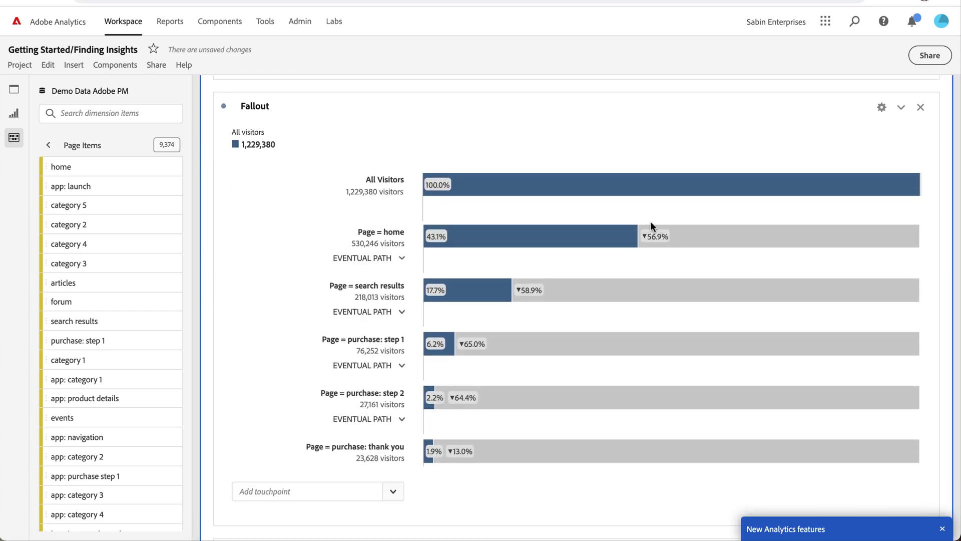
pyautogui.moveTo(604, 225)
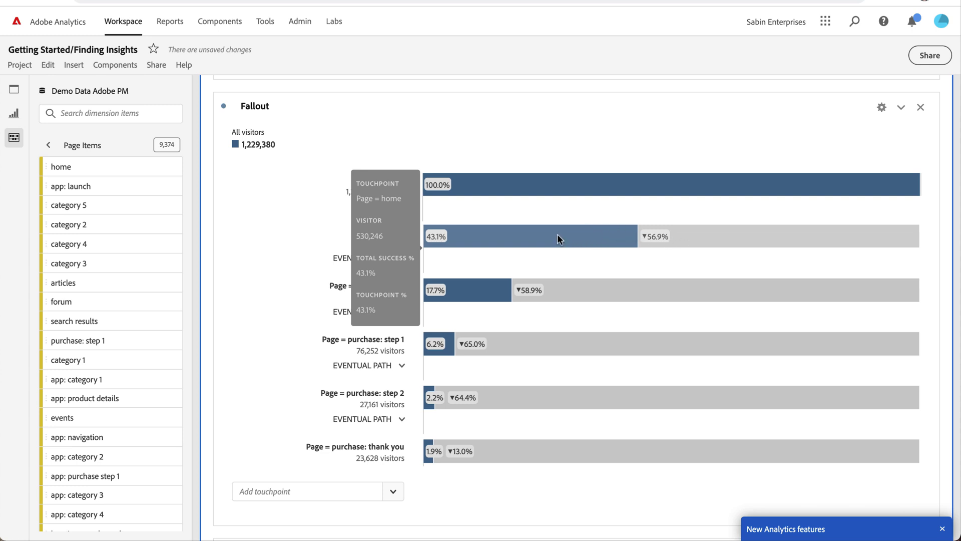
pyautogui.click(516, 235)
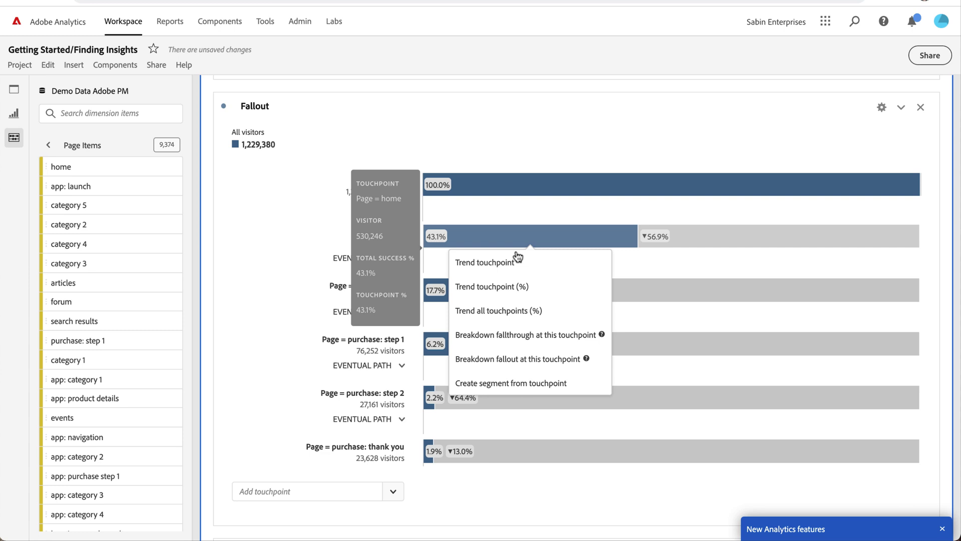
pyautogui.click(523, 382)
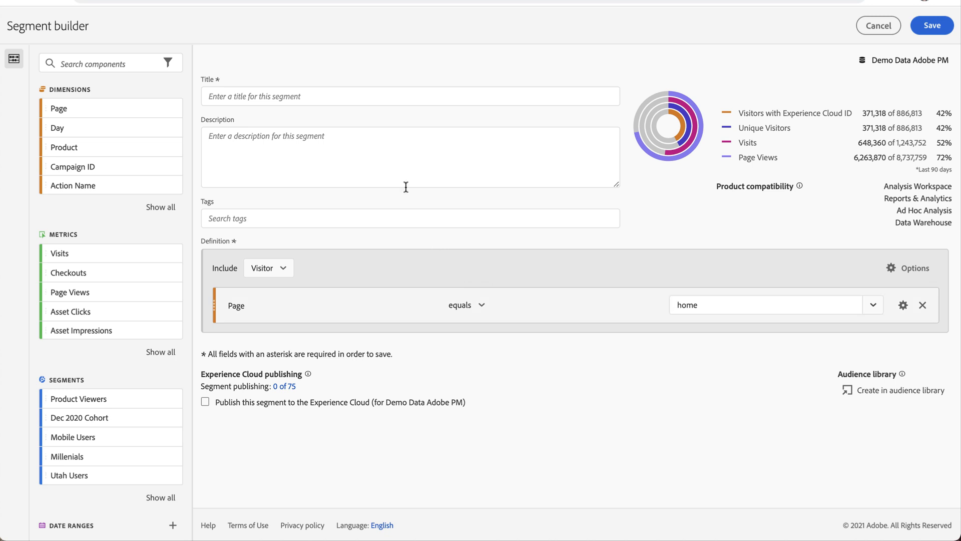
pyautogui.click(875, 28)
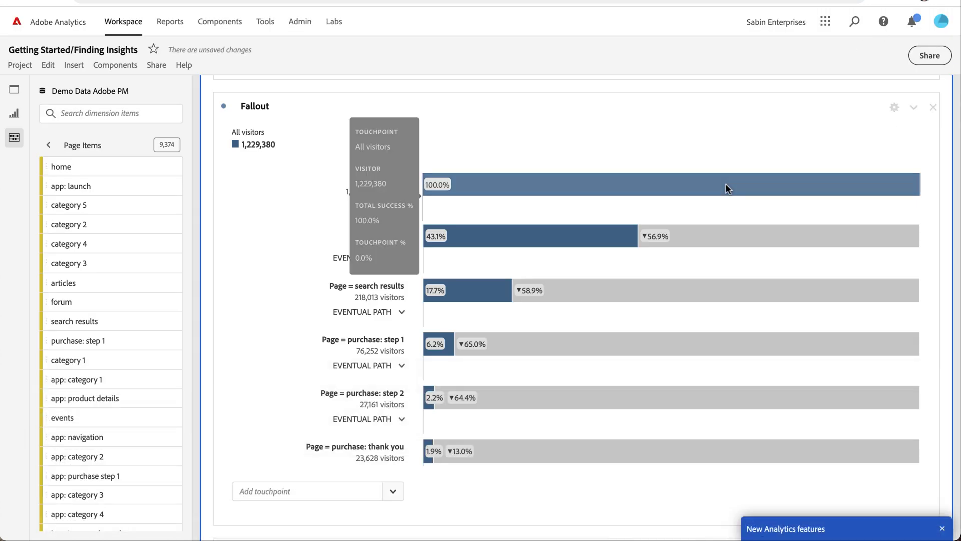
pyautogui.moveTo(500, 234)
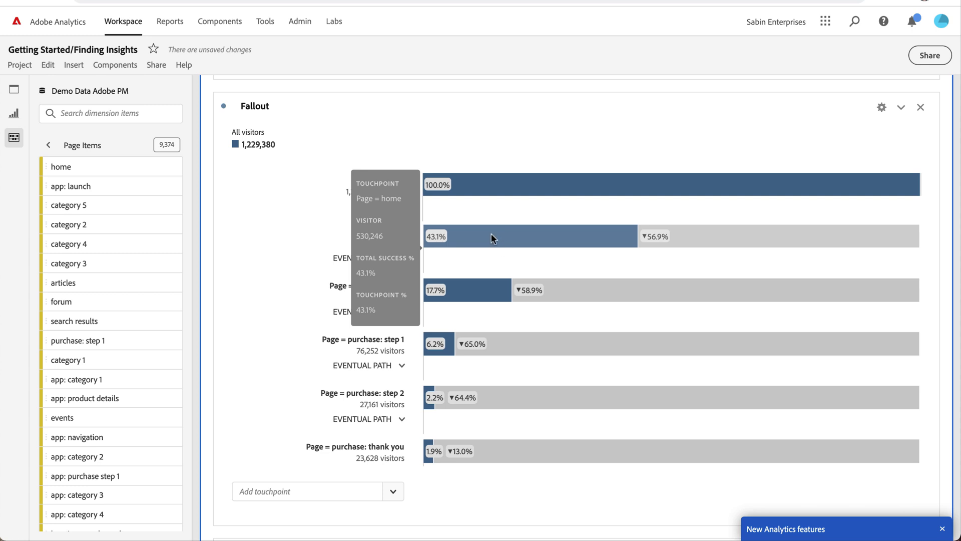
# - Collapse the Fallout funnel and expand the Flow diagram to inspect its home and category page nodes
pyautogui.scroll(-2, 491, 233)
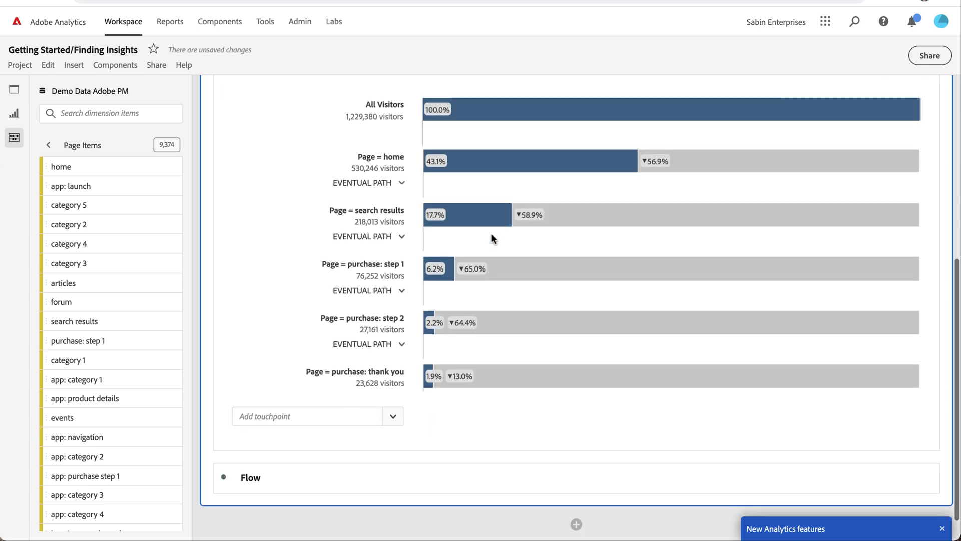
pyautogui.scroll(3, 632, 203)
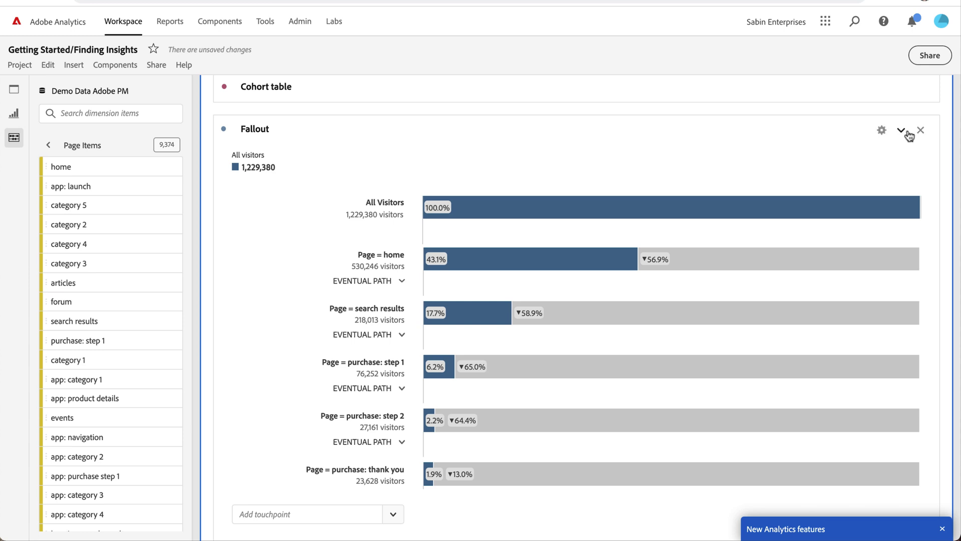
pyautogui.click(904, 132)
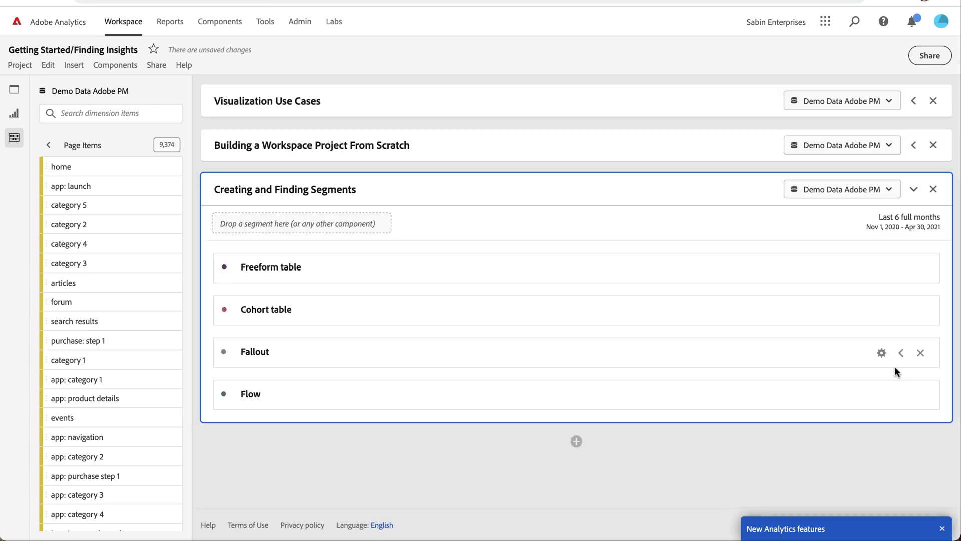
pyautogui.click(901, 395)
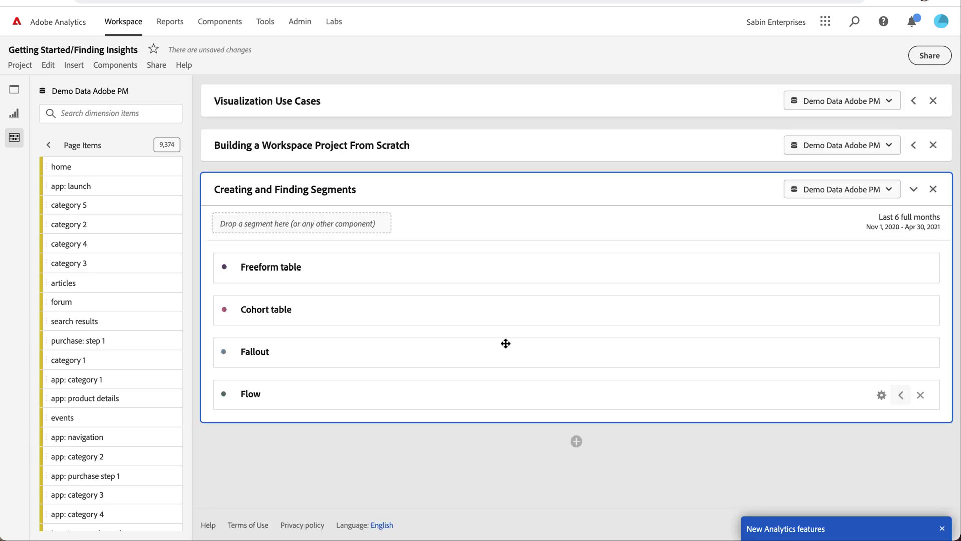
pyautogui.scroll(-4, 368, 391)
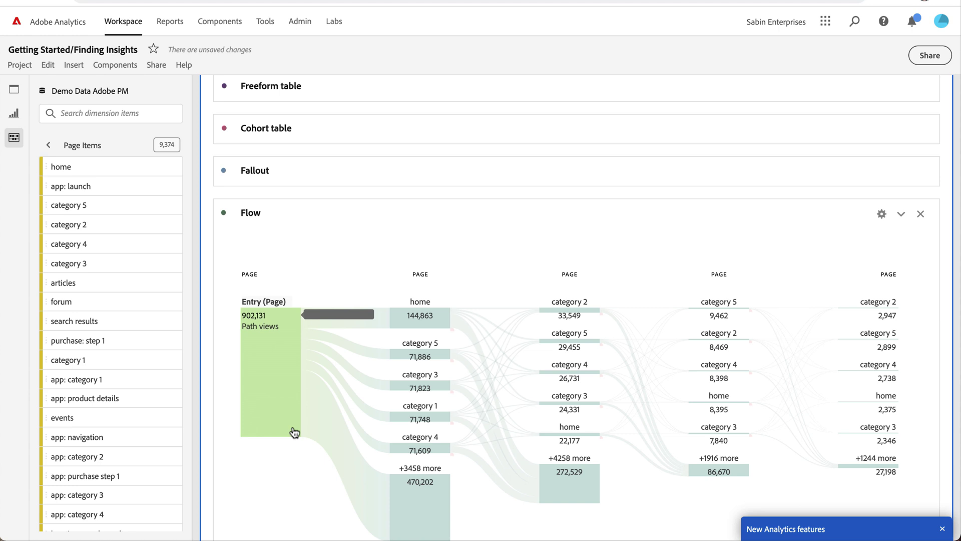
pyautogui.moveTo(448, 324)
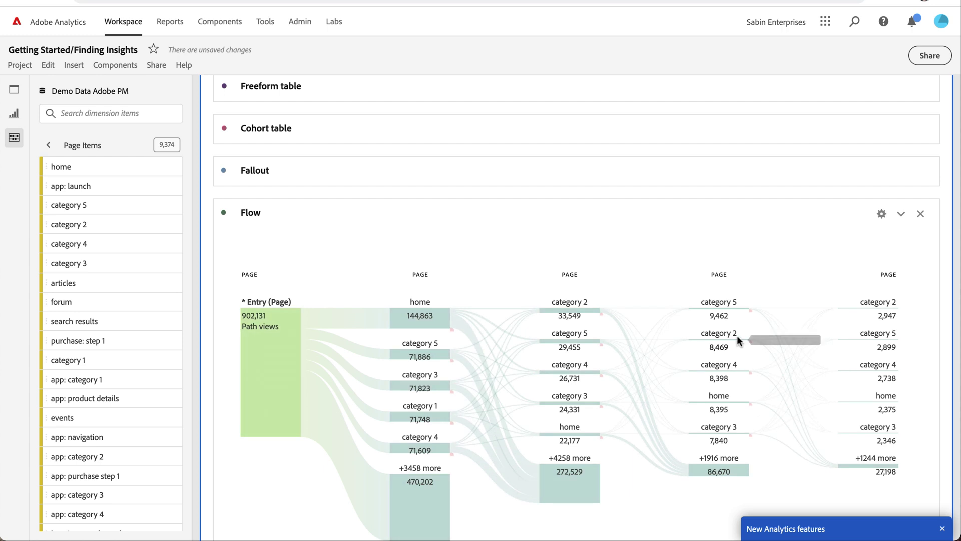
pyautogui.moveTo(736, 315)
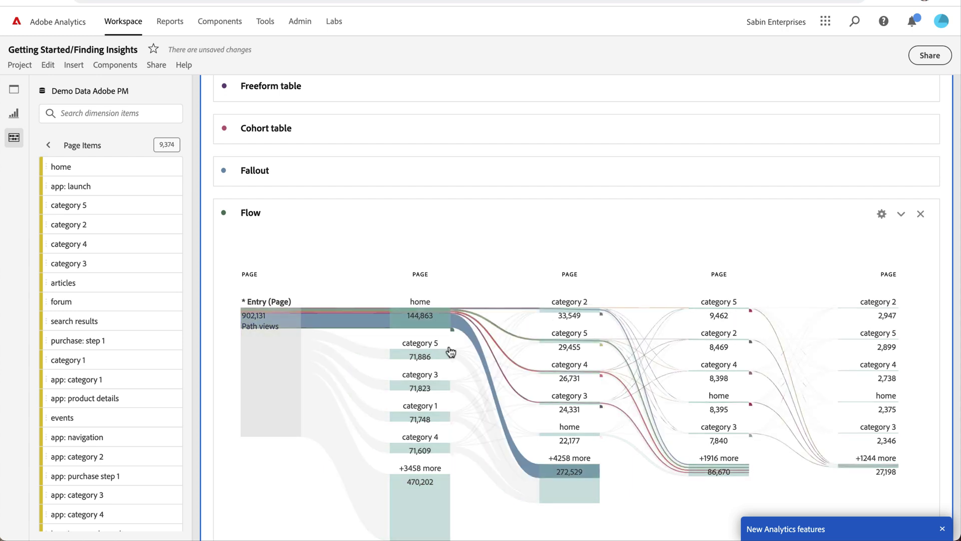
pyautogui.moveTo(575, 481)
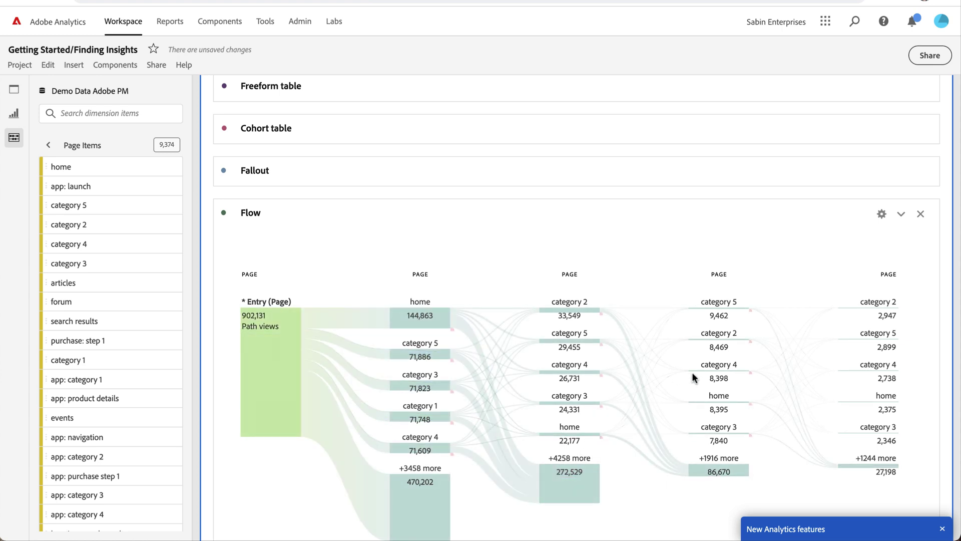
pyautogui.rightClick(703, 343)
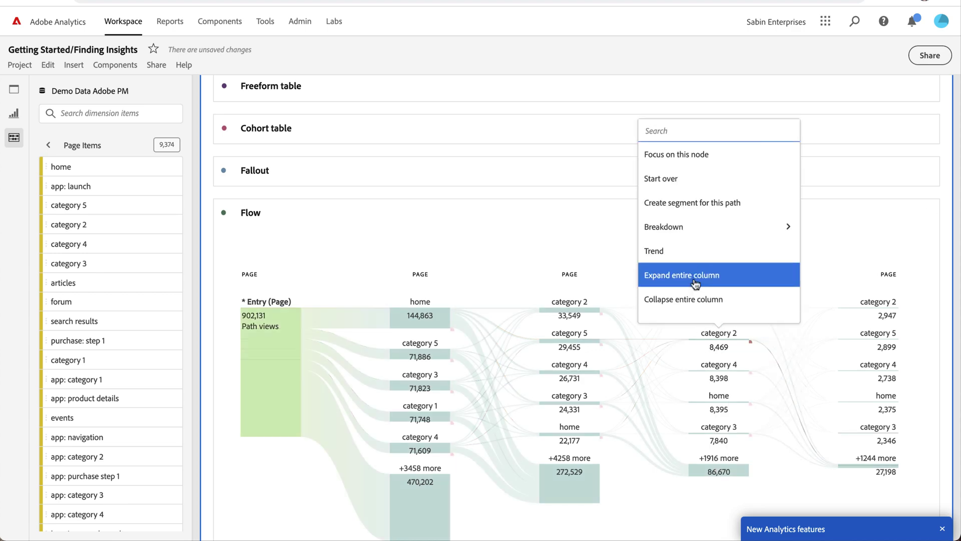
pyautogui.click(683, 203)
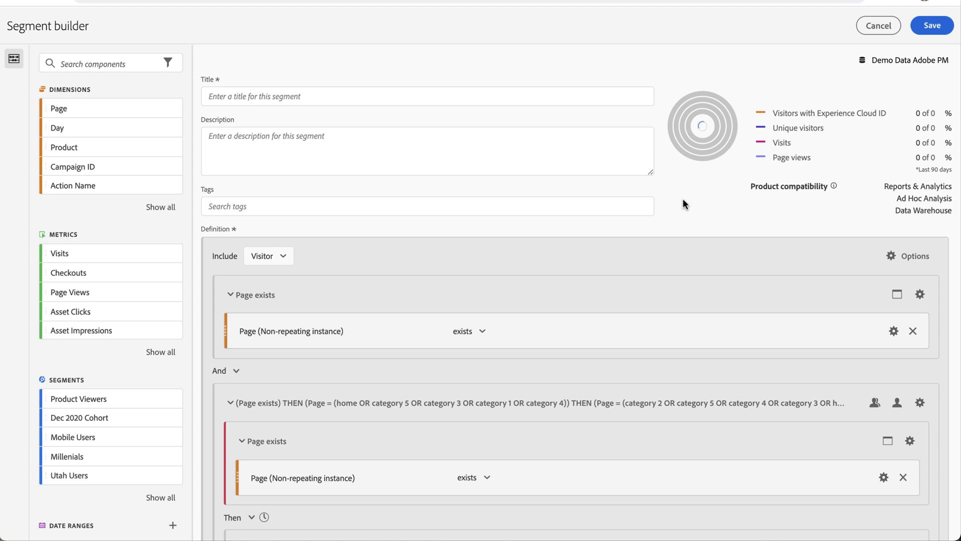
pyautogui.scroll(-4, 541, 280)
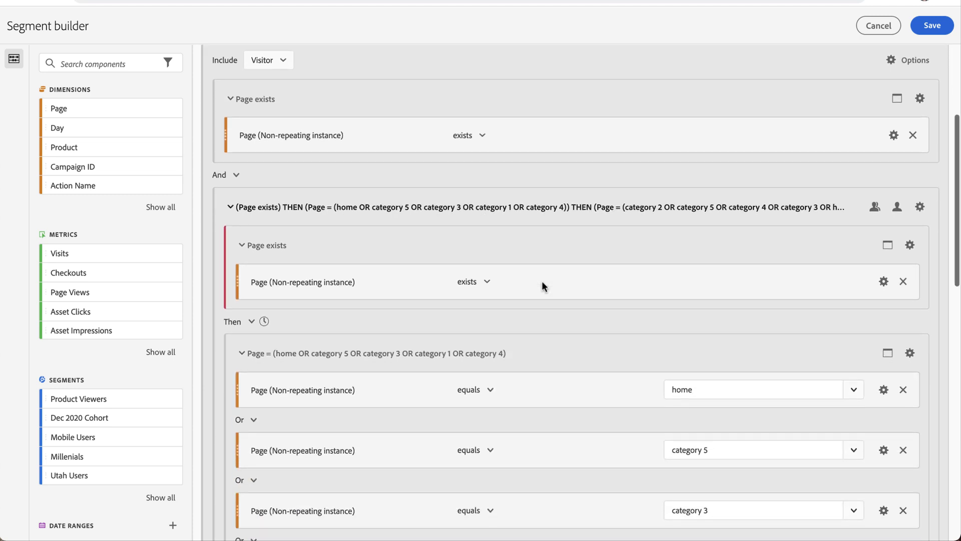
pyautogui.scroll(-7, 542, 281)
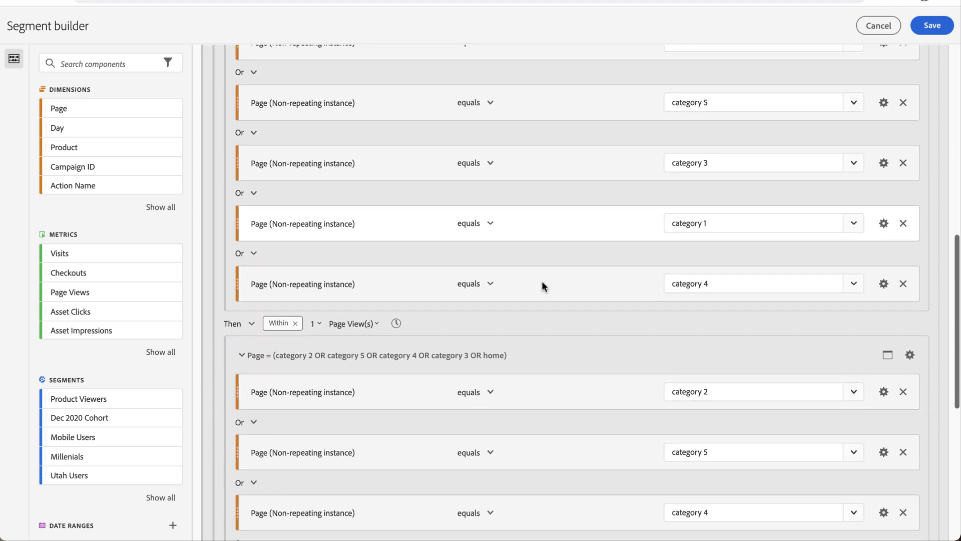
pyautogui.scroll(-7, 542, 283)
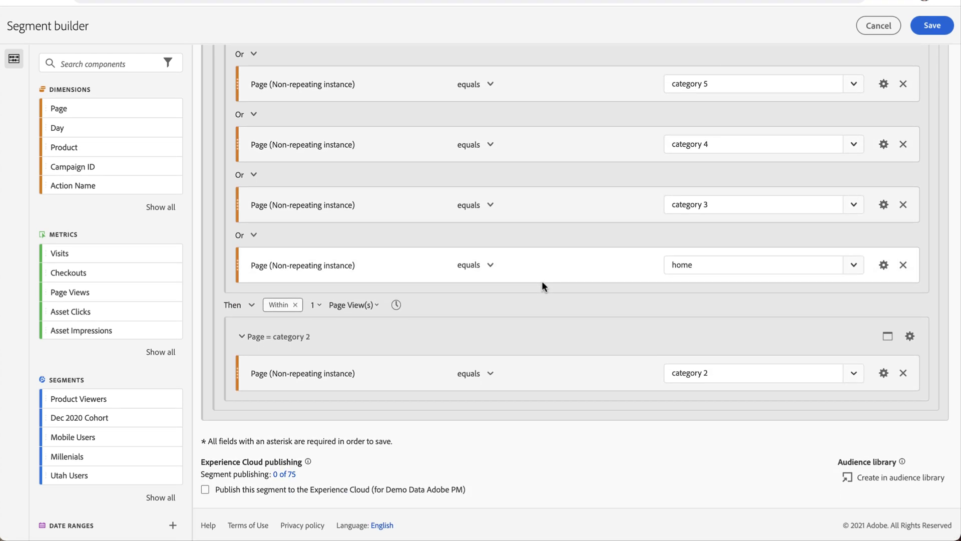
pyautogui.scroll(18, 542, 281)
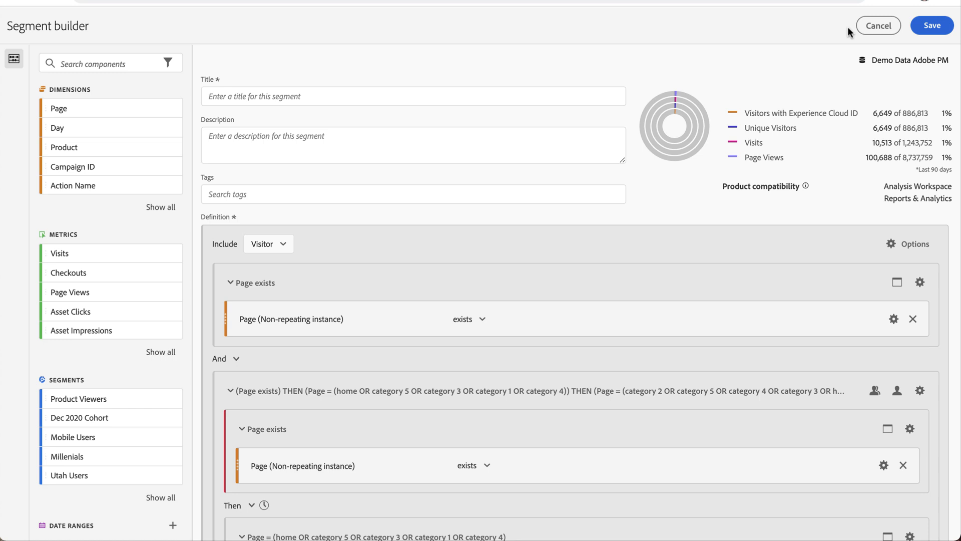
pyautogui.click(877, 25)
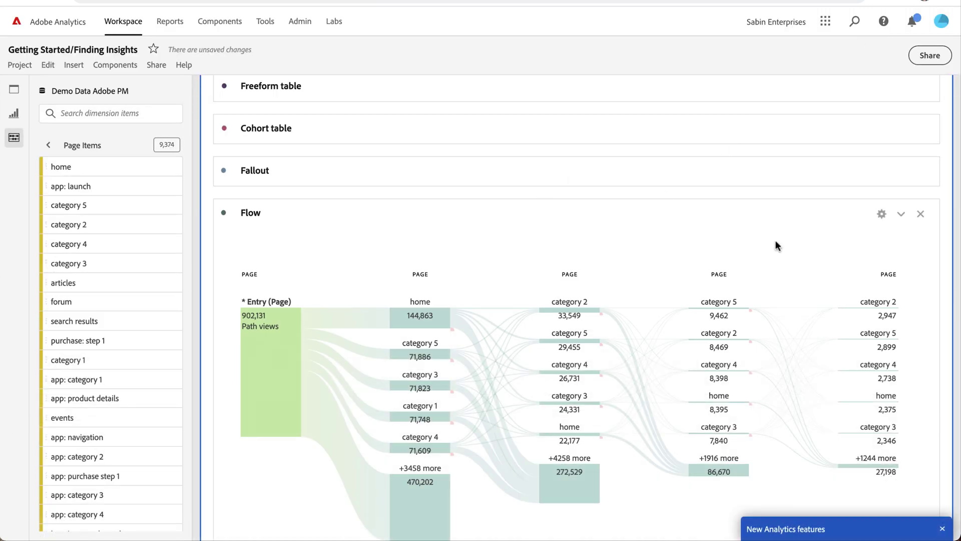
# - Collapse the Flow visualization, leaving all four visualizations in the panel collapsed
pyautogui.click(903, 214)
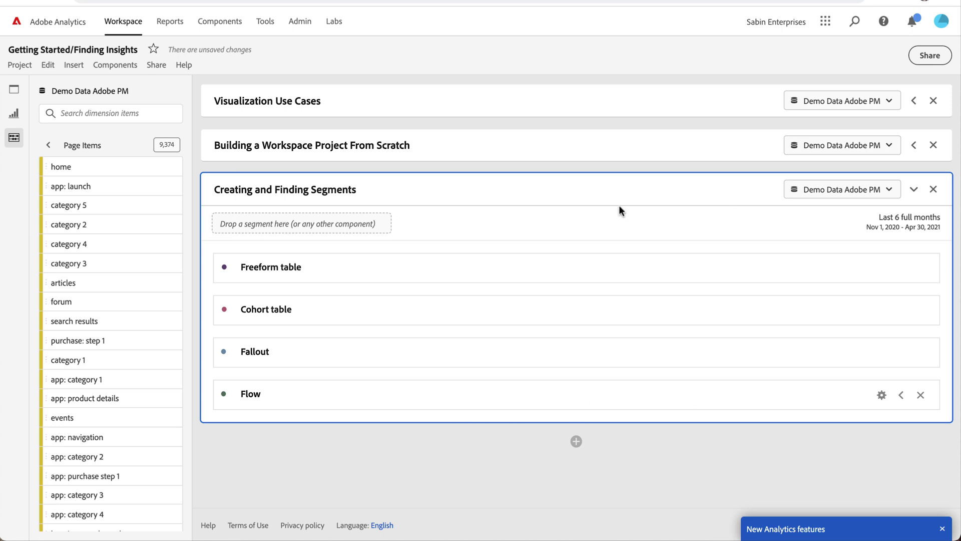